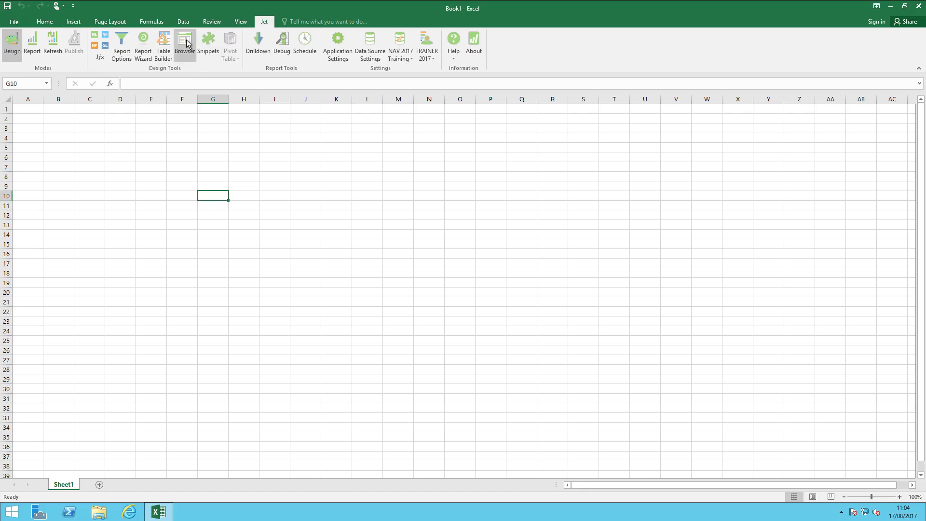
Open the Jet data Browser and move it off the sheet
click(186, 44)
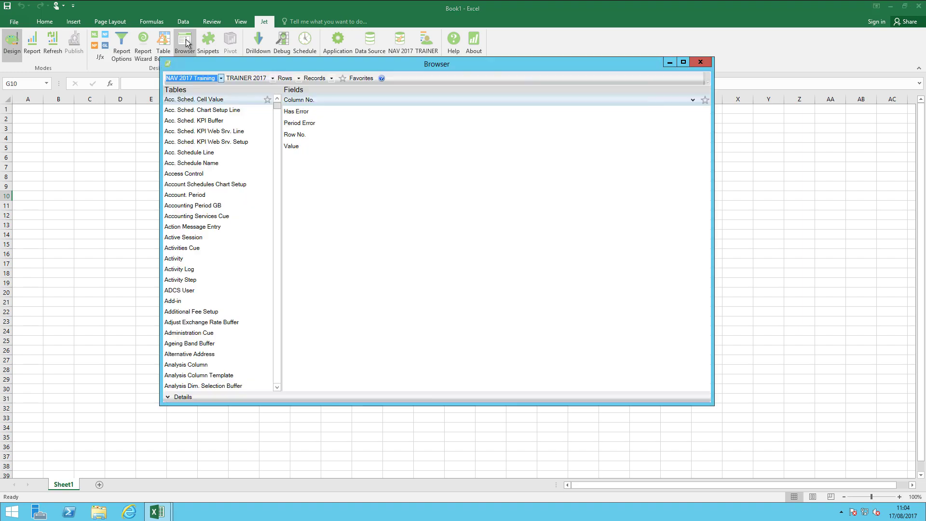
drag(198, 65, 265, 66)
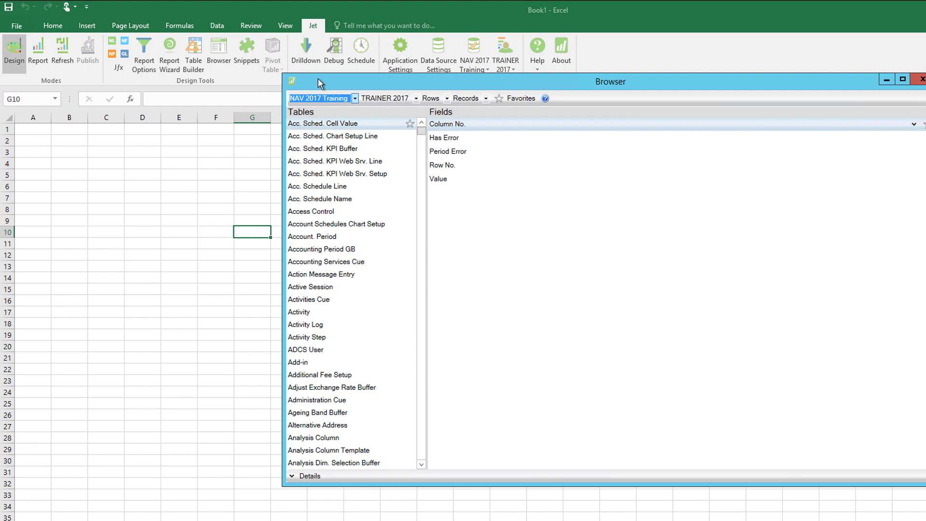
drag(321, 80, 314, 78)
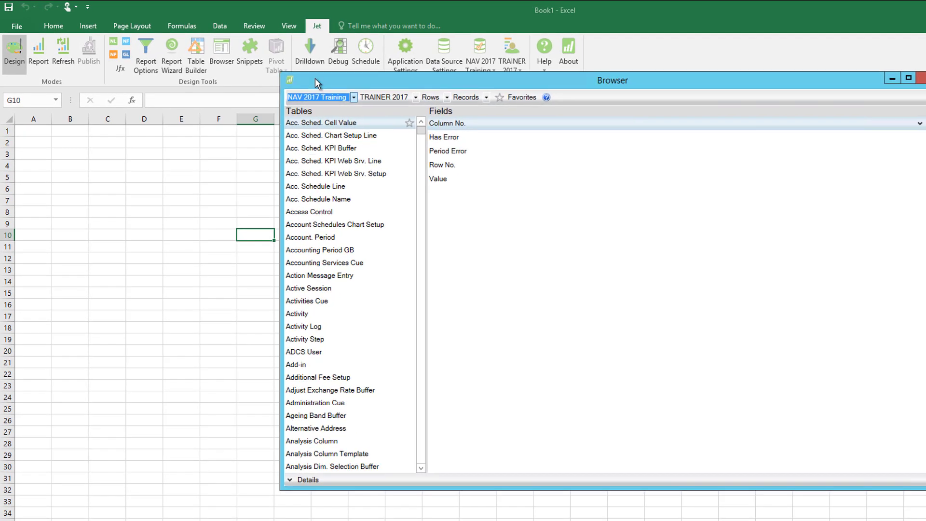
Keep NAV 2017 Training as data source, TRAINER 2017 as company, and Rows as function mode
click(354, 98)
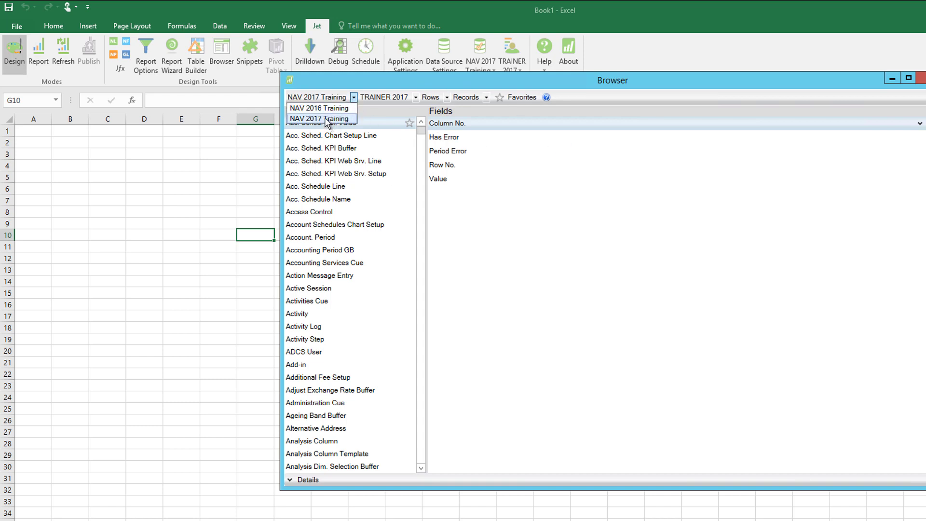
click(332, 119)
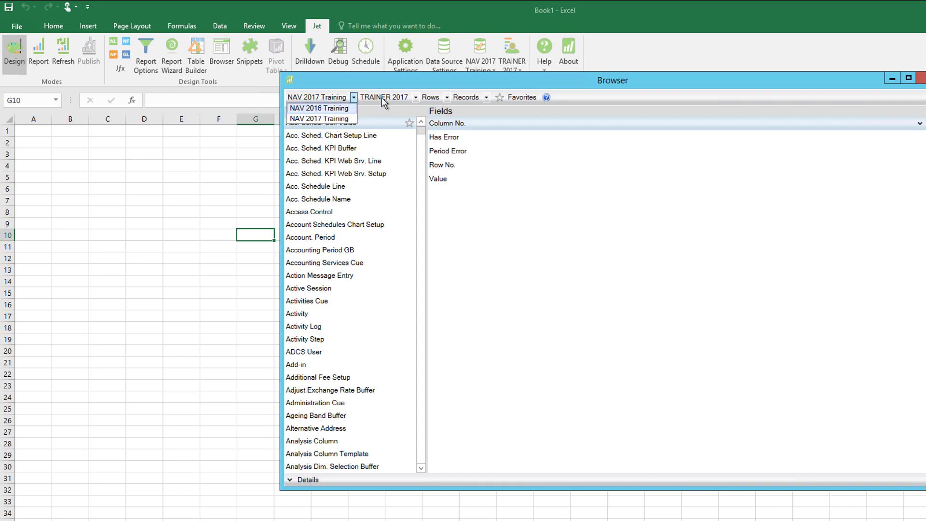
click(415, 98)
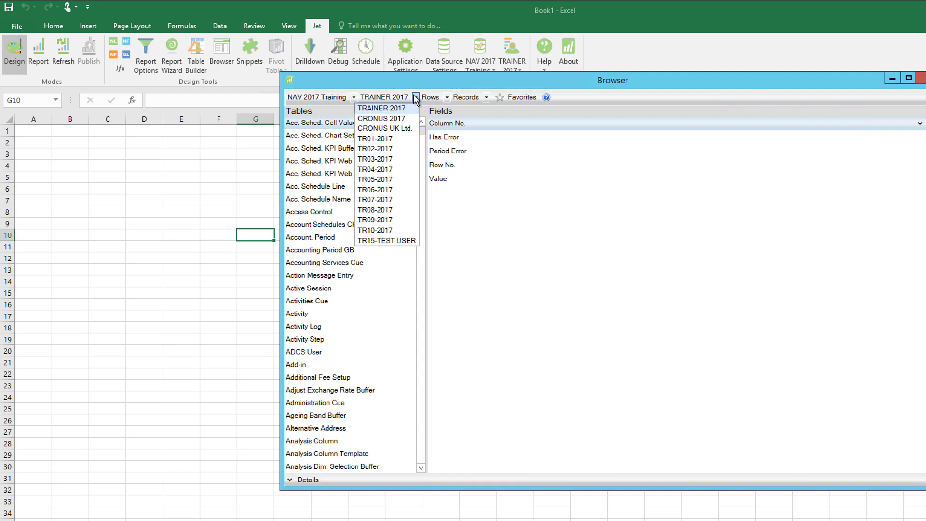
click(415, 98)
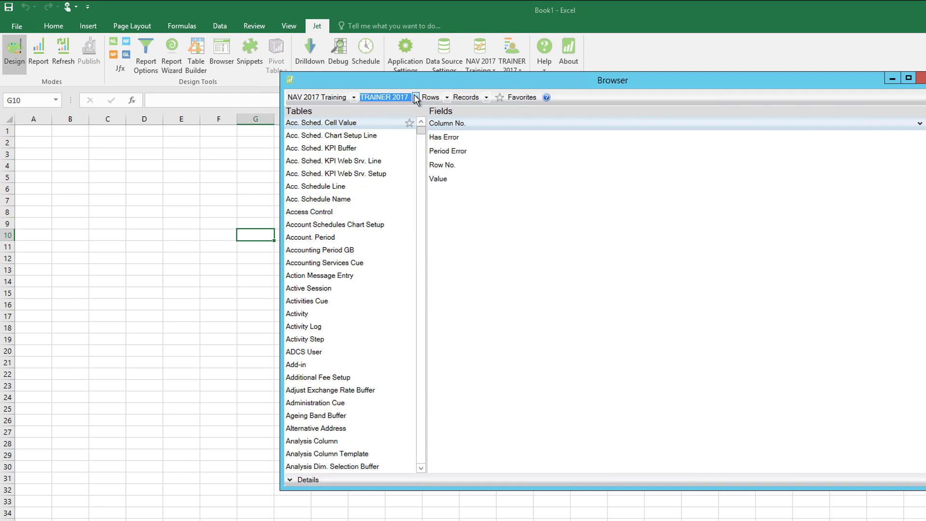
click(446, 98)
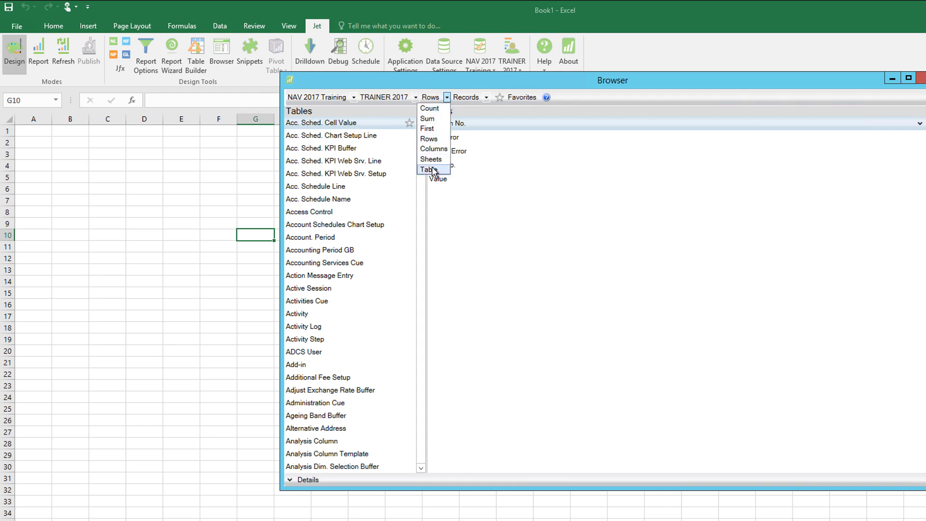
click(445, 85)
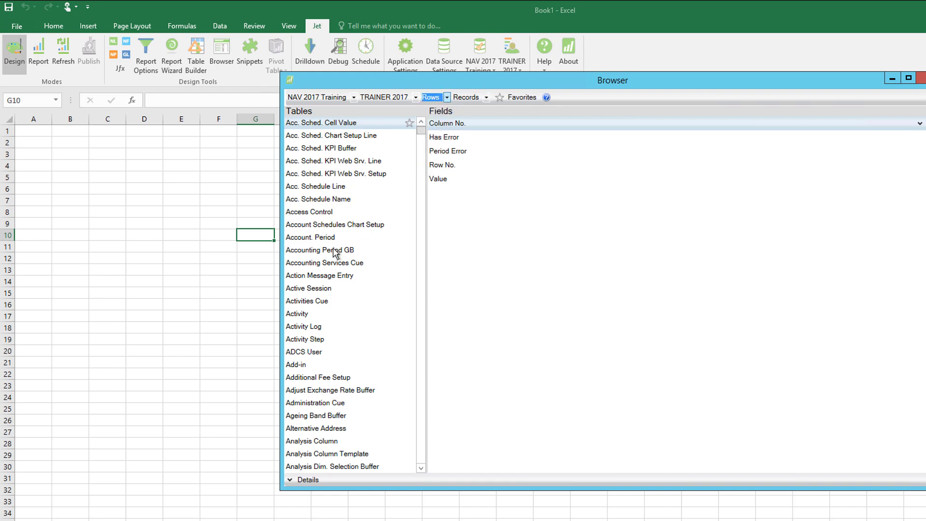
Select the Customer table in the Browser's Tables list to show fields like Balance (LCY)
click(336, 251)
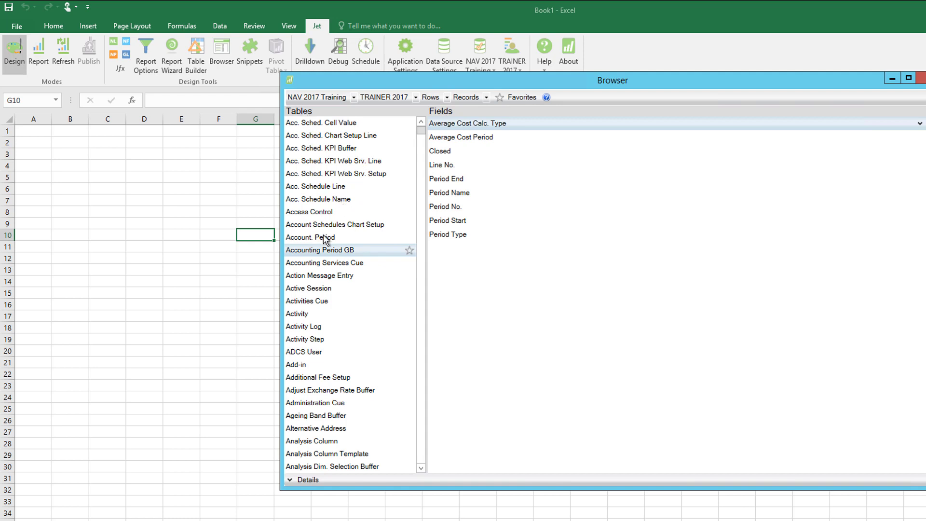
click(299, 173)
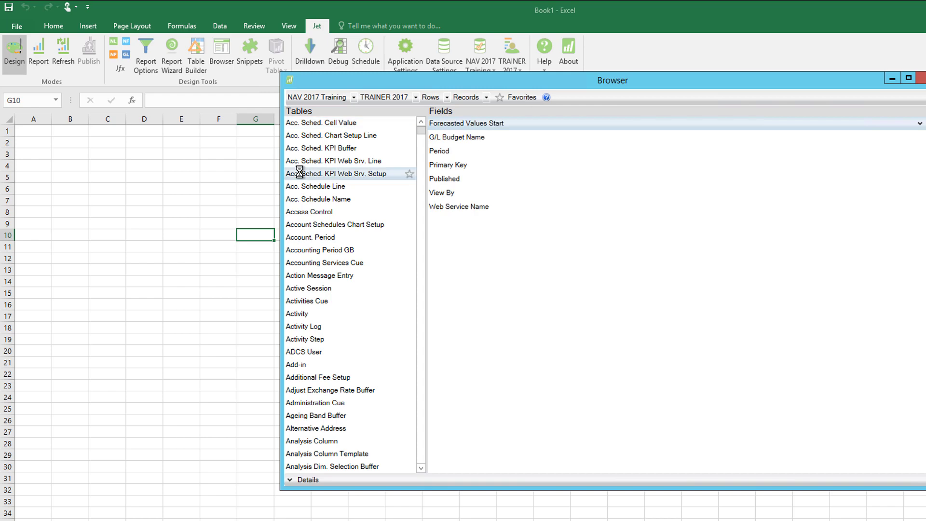
text(customer)
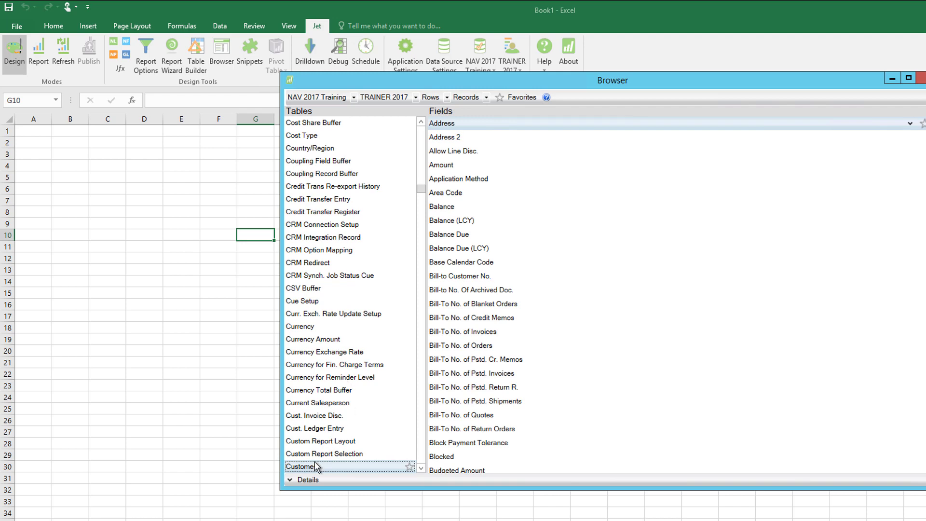
scroll(316, 468, down, 6)
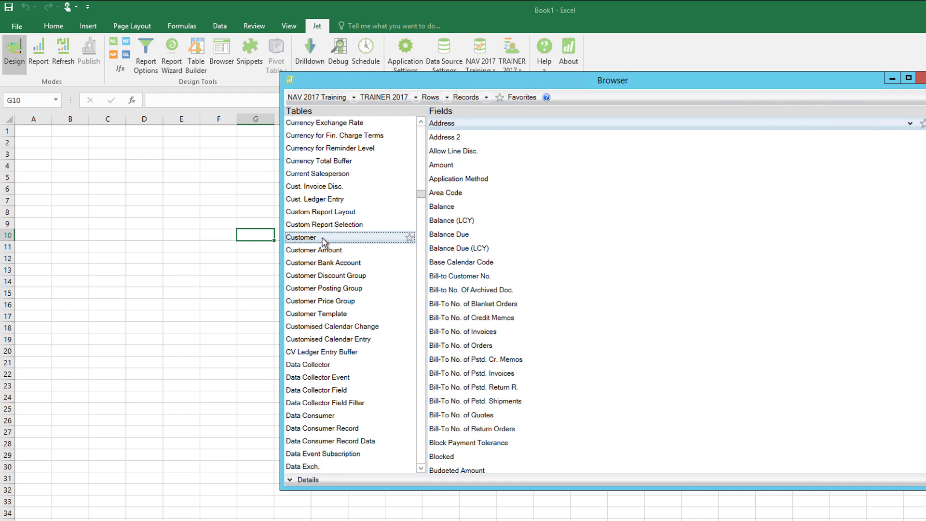
Drop the Customer table into G10 as a Rows list and check the Auto+Hide column and Hide row
drag(322, 241, 252, 236)
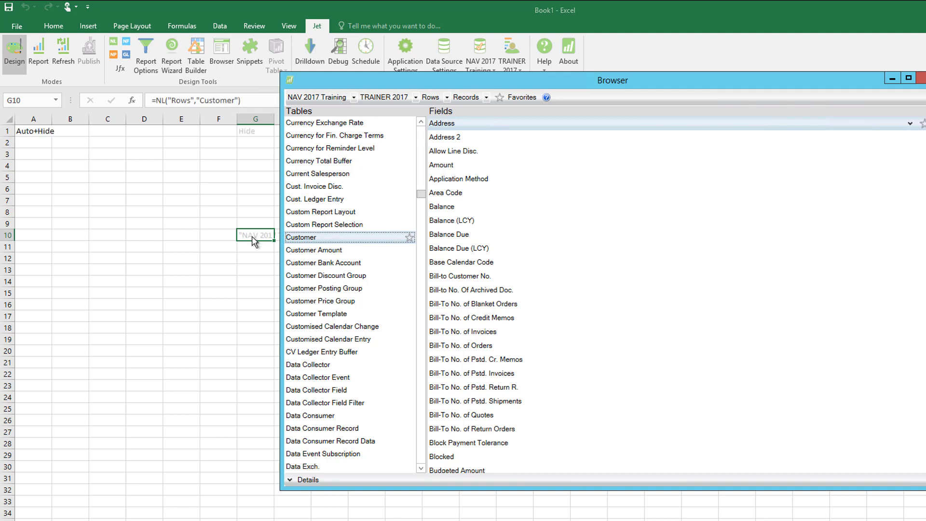
drag(325, 86, 514, 82)
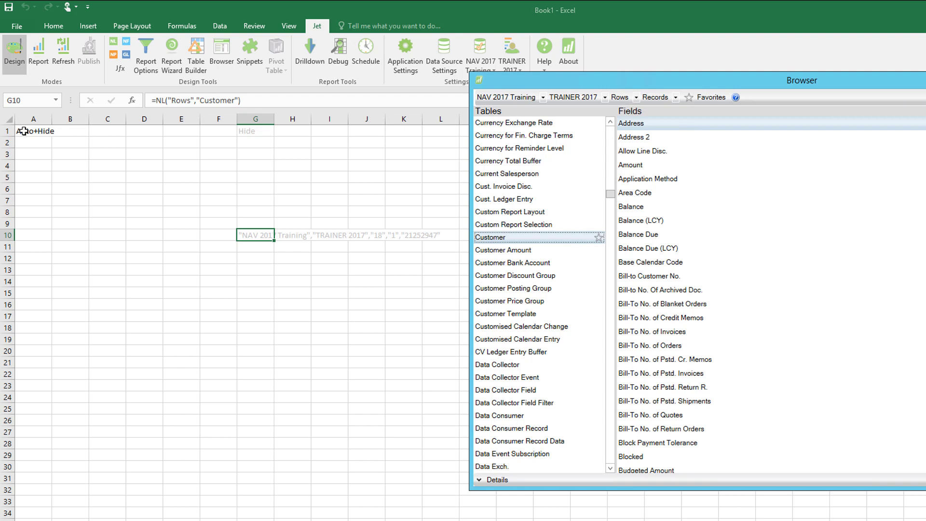
click(34, 120)
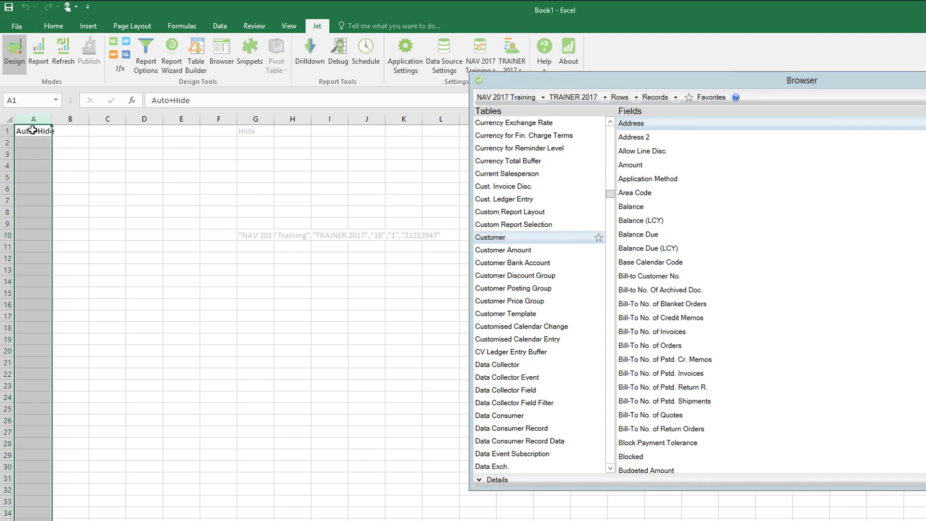
click(7, 131)
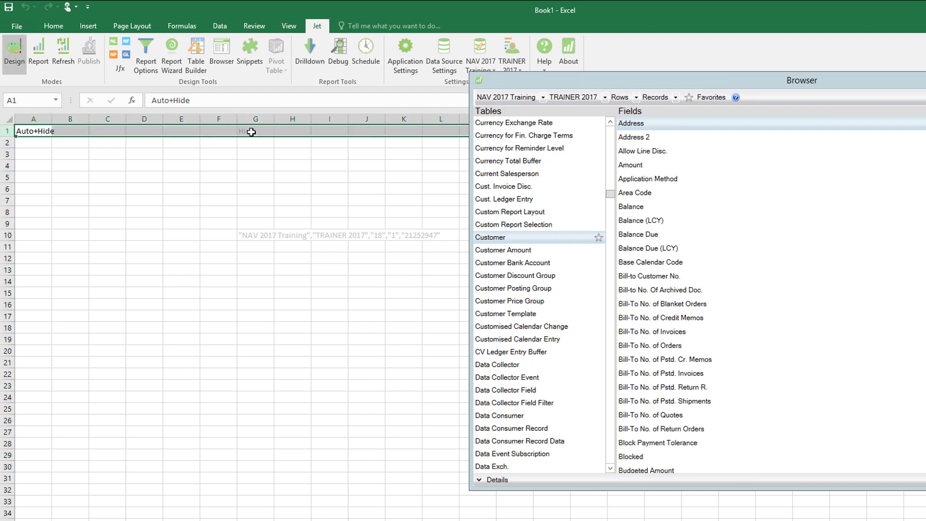
Inspect G10's =NL("Rows","Customer") formula and the Hide marker in G1, leaving them unchanged
click(255, 235)
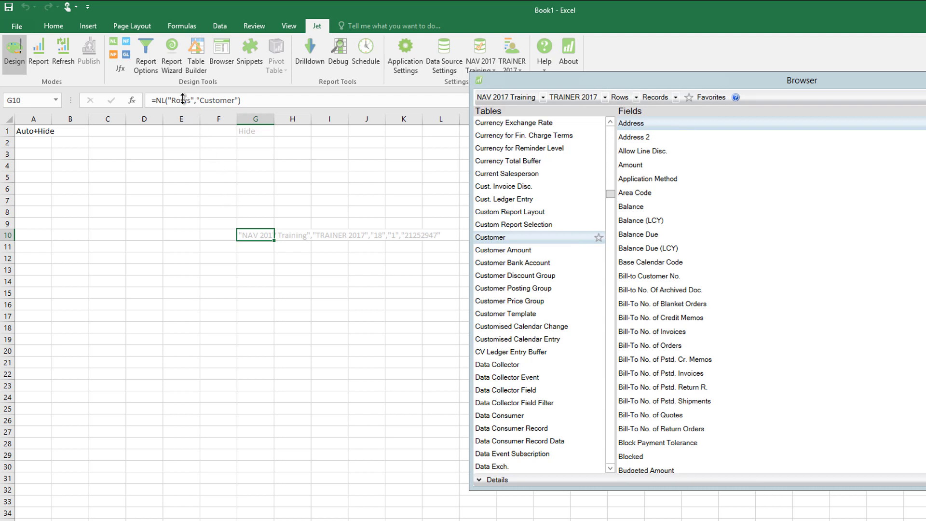
click(209, 101)
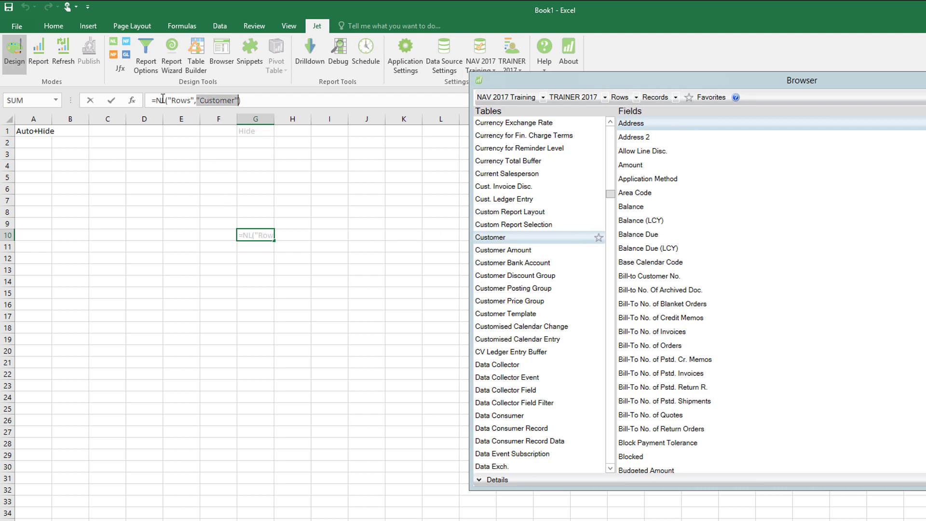
click(110, 100)
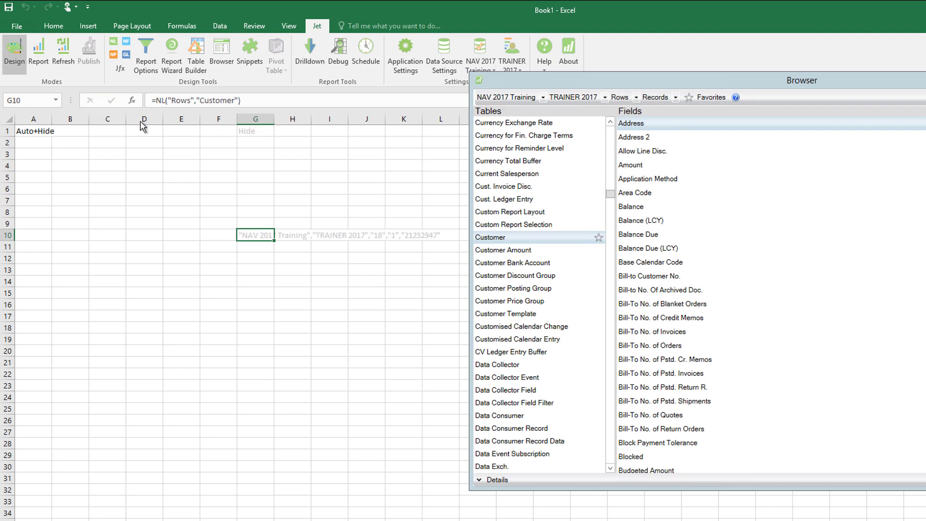
click(250, 131)
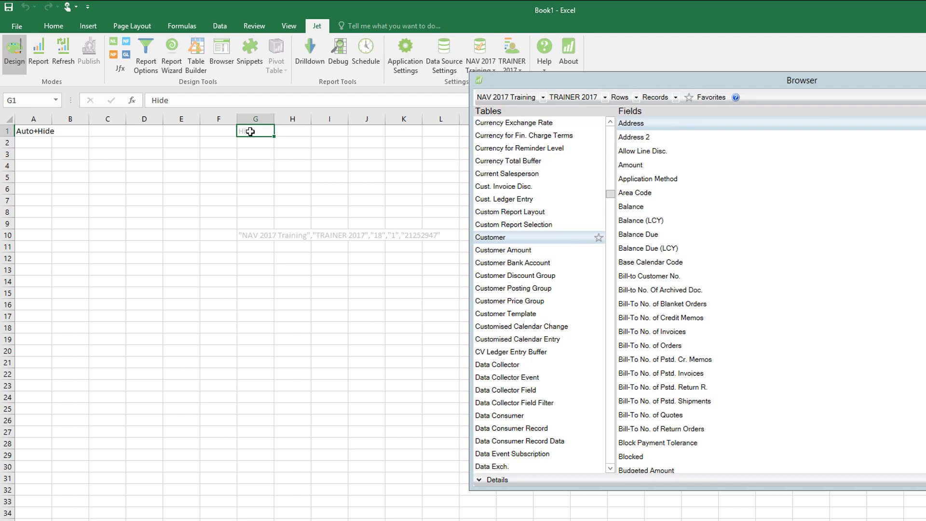
click(259, 234)
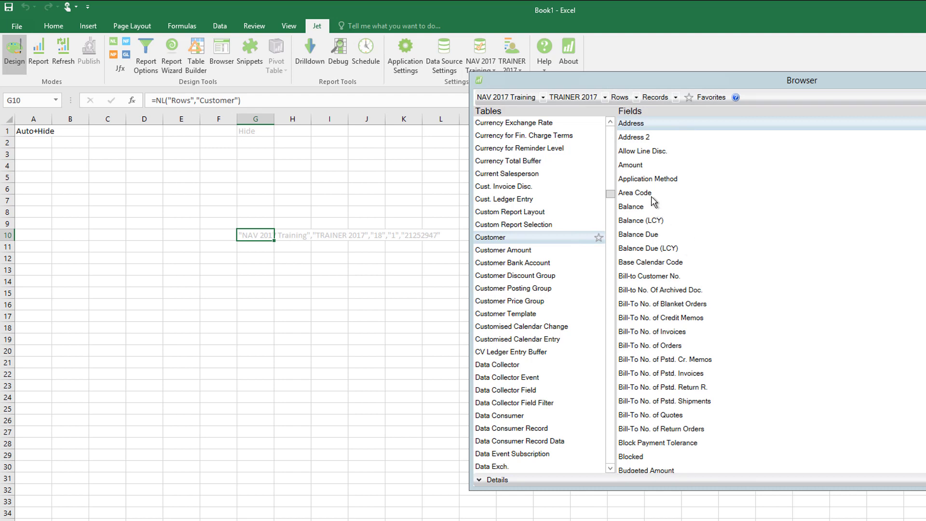
Add the Customer Name and No. fields to row 10 in H10 and I10
click(648, 292)
scroll(648, 296, down, 9)
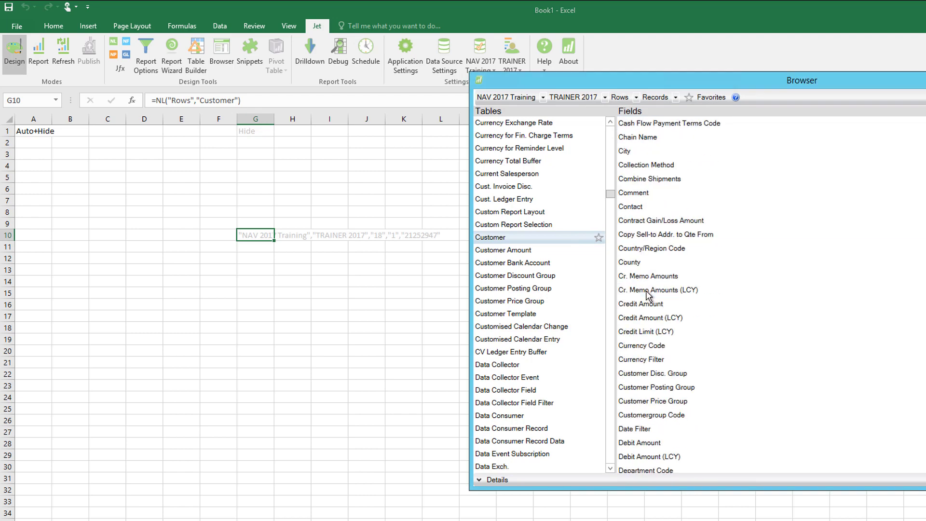
key(n)
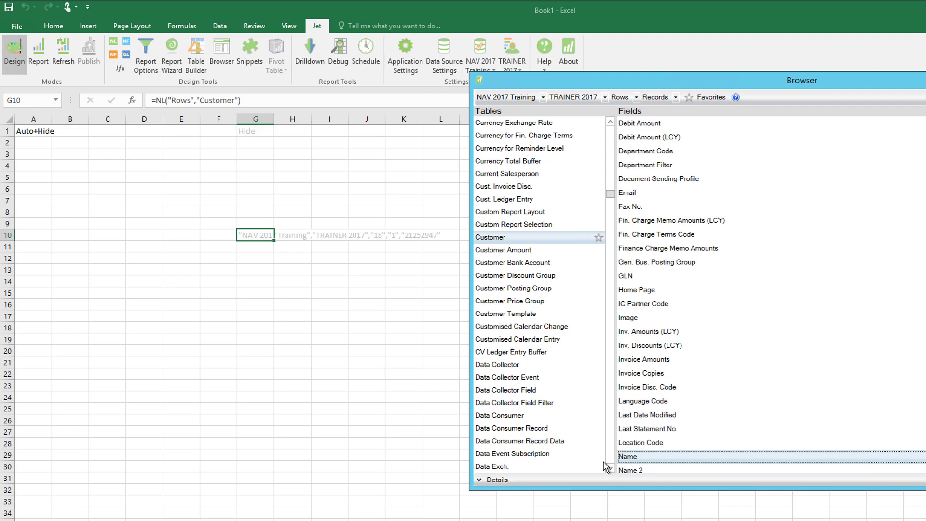
drag(628, 458, 286, 235)
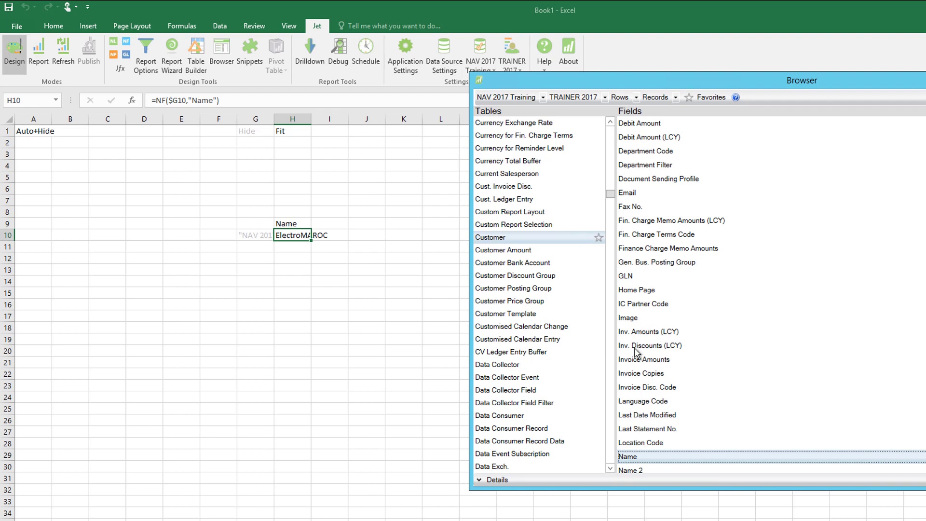
scroll(640, 439, down, 6)
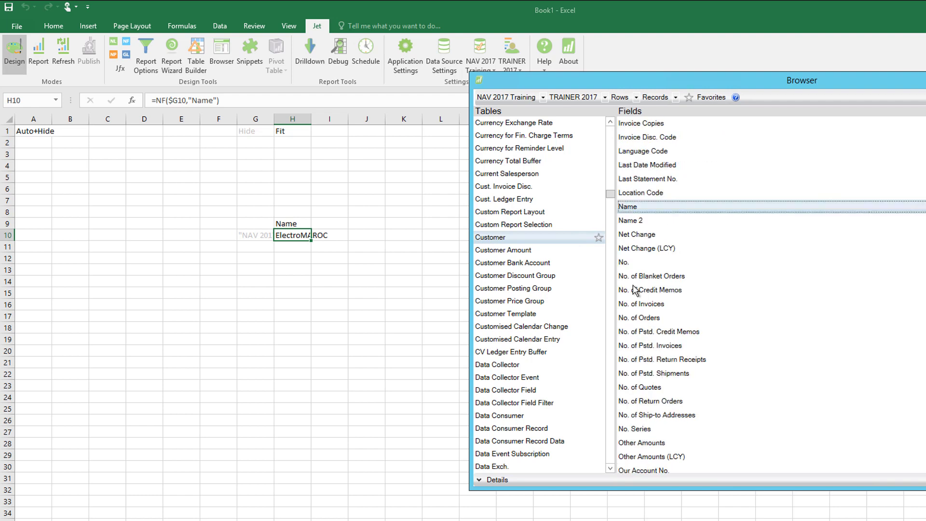
drag(627, 262, 325, 241)
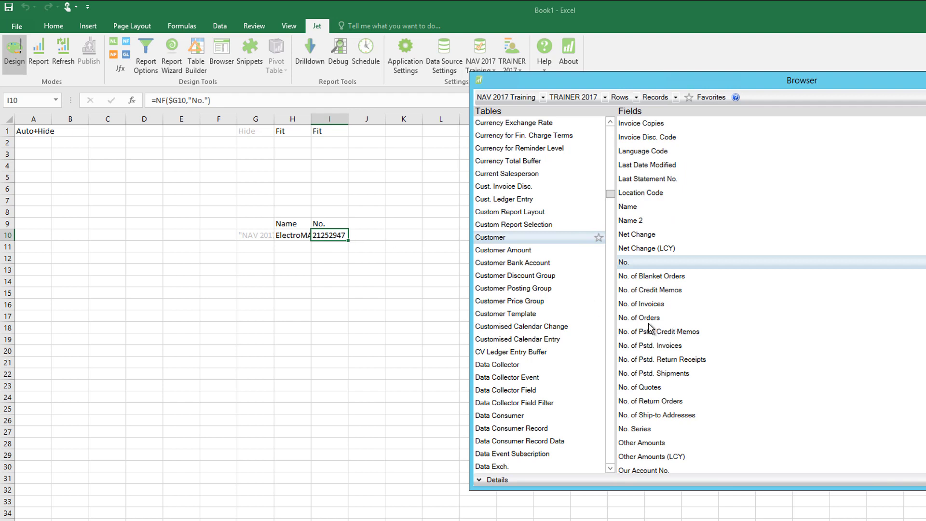
Add the City field in J10 and Balance (LCY) in K10
text(city)
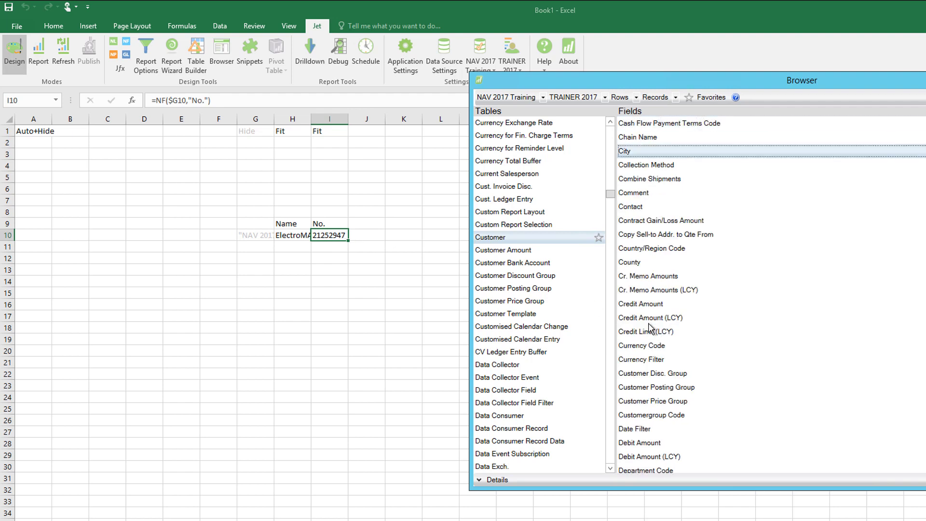
drag(630, 156, 363, 237)
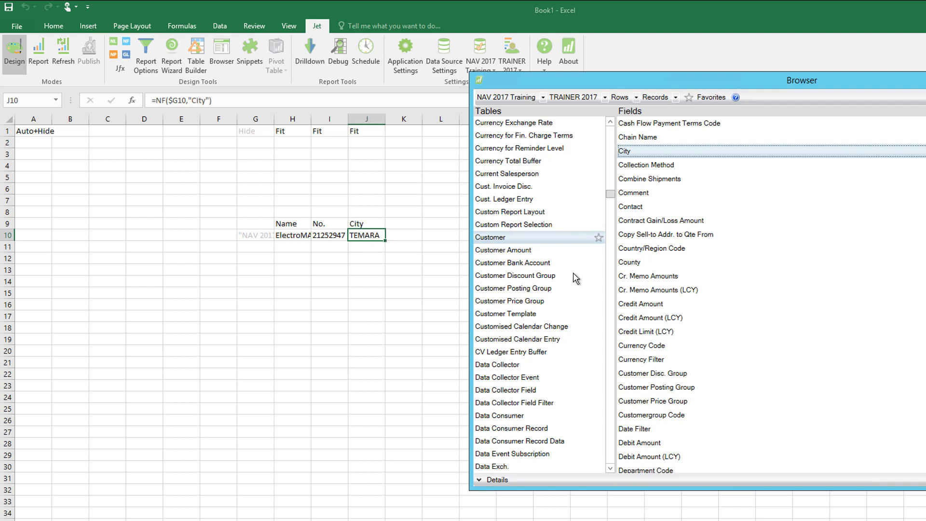
click(626, 278)
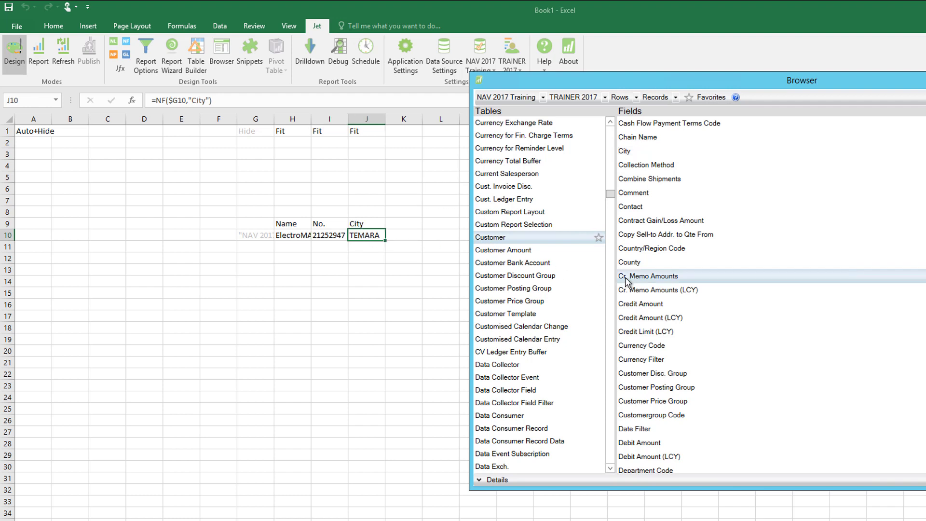
key(b)
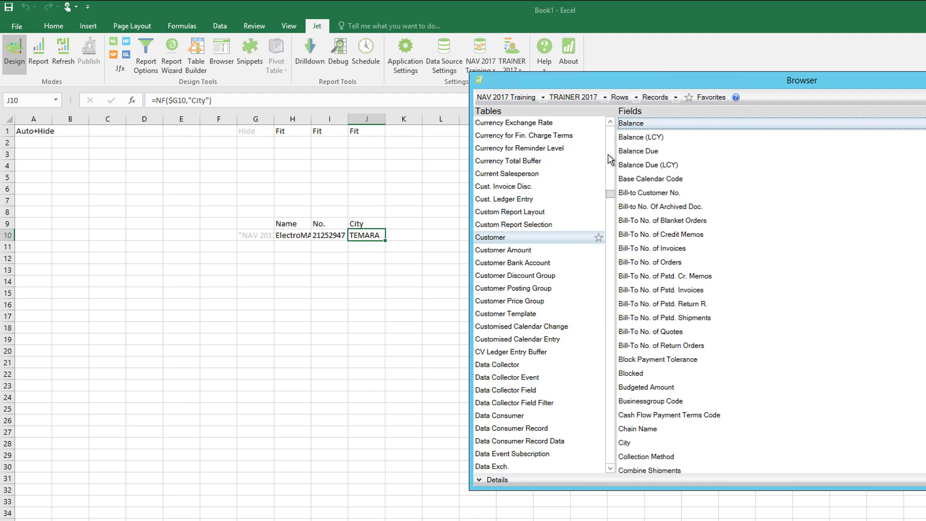
drag(627, 139, 403, 234)
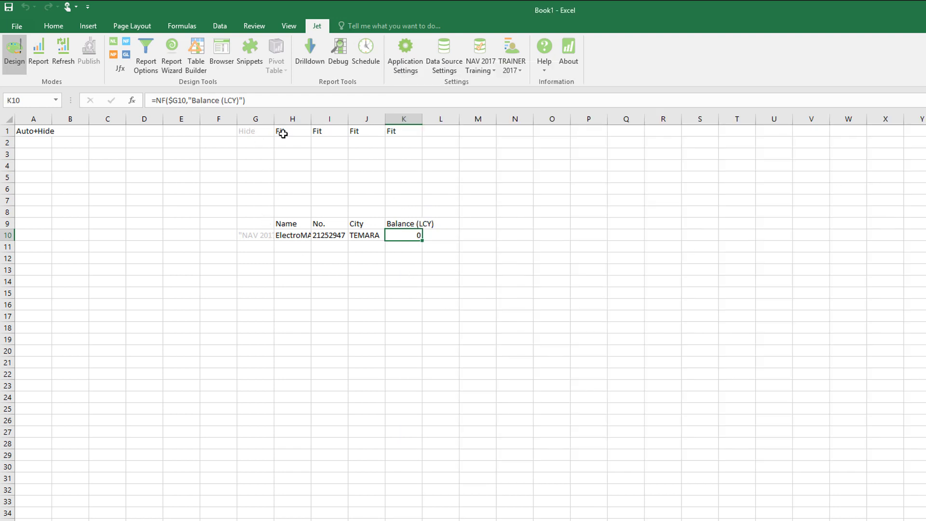
Check the Fit markers in row 1 above the Name, No., City and Balance columns
click(282, 133)
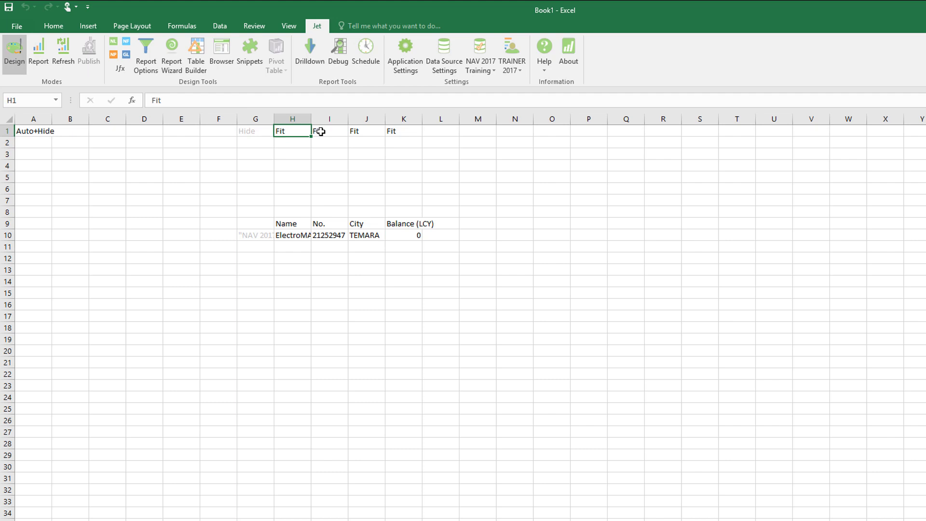
click(319, 133)
click(359, 132)
click(398, 133)
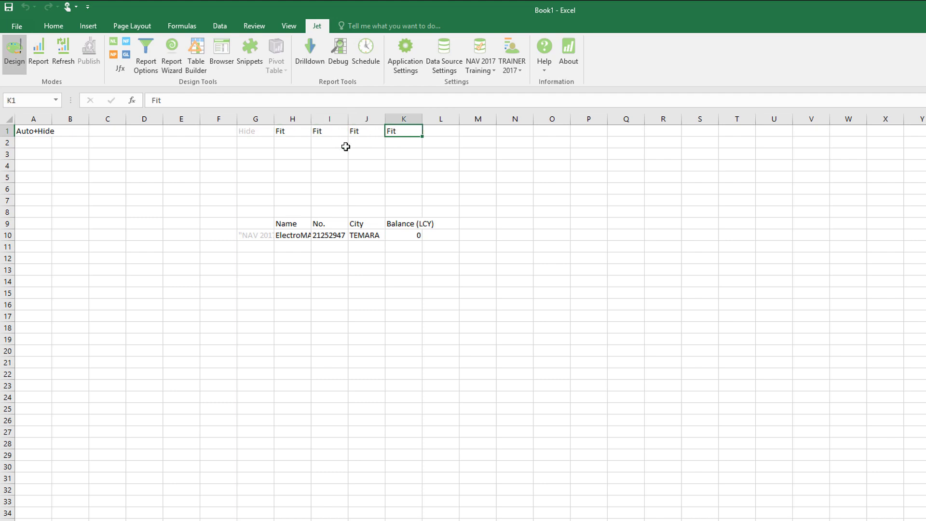
click(310, 121)
Run the report listing every customer's Name, No., City and Balance (LCY) in rows 10–77
click(62, 54)
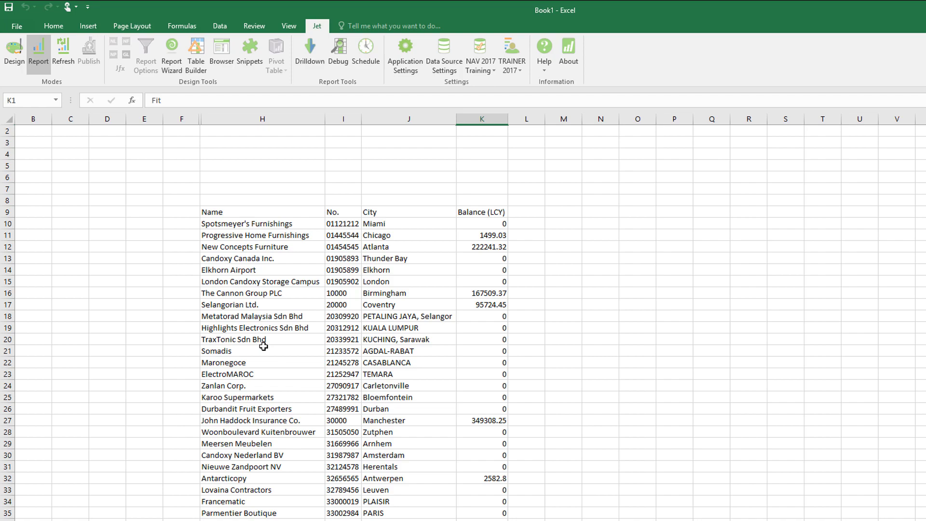
scroll(260, 345, down, 15)
scroll(260, 350, down, 5)
scroll(259, 350, up, 16)
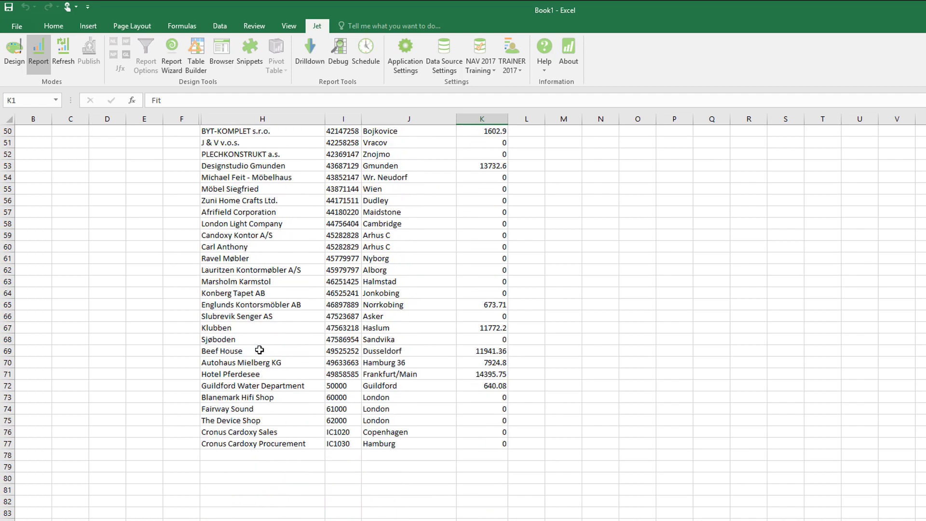
scroll(259, 350, up, 4)
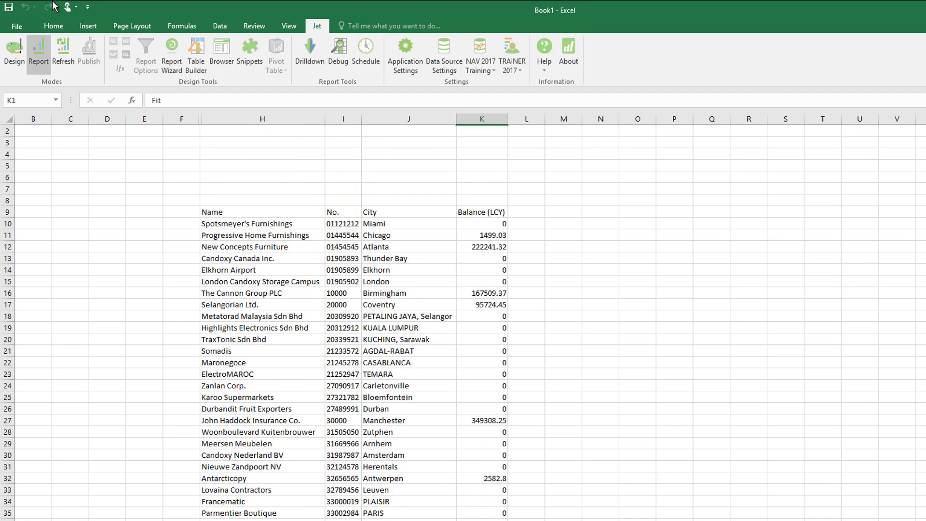
Back in design mode, filter G10's Customer list on Balance (LCY) "<>0" with the Function Wizard
click(14, 54)
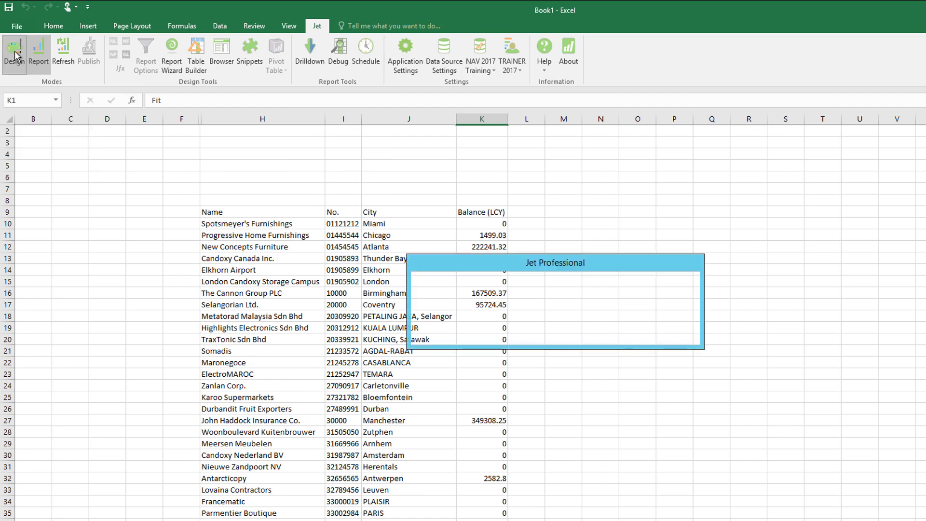
click(258, 235)
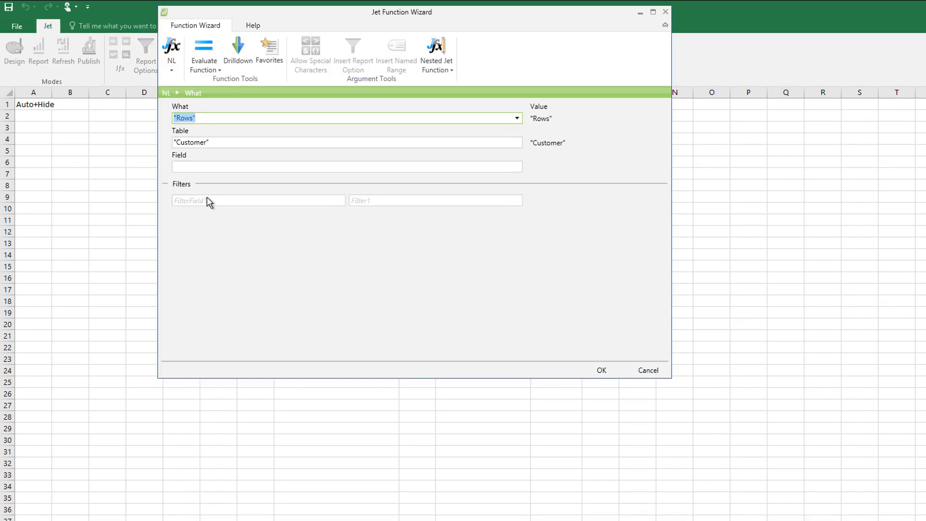
click(227, 200)
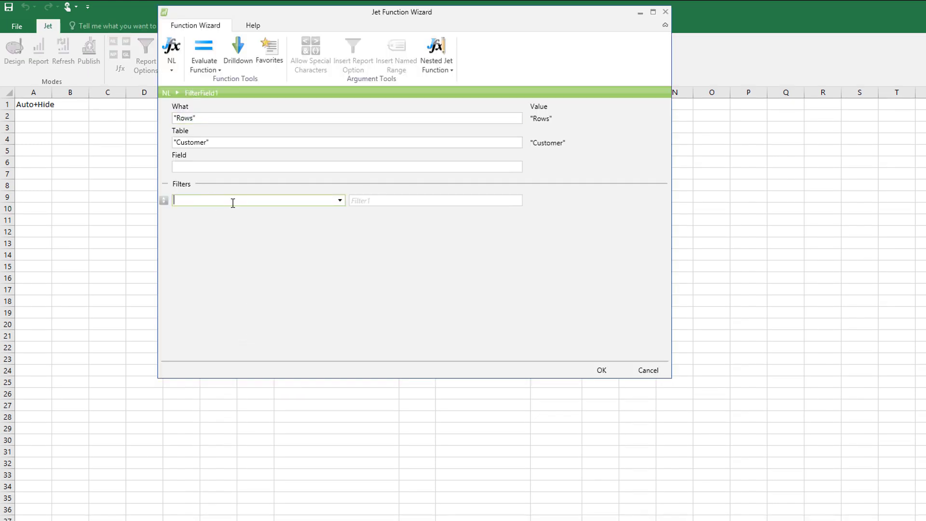
click(340, 201)
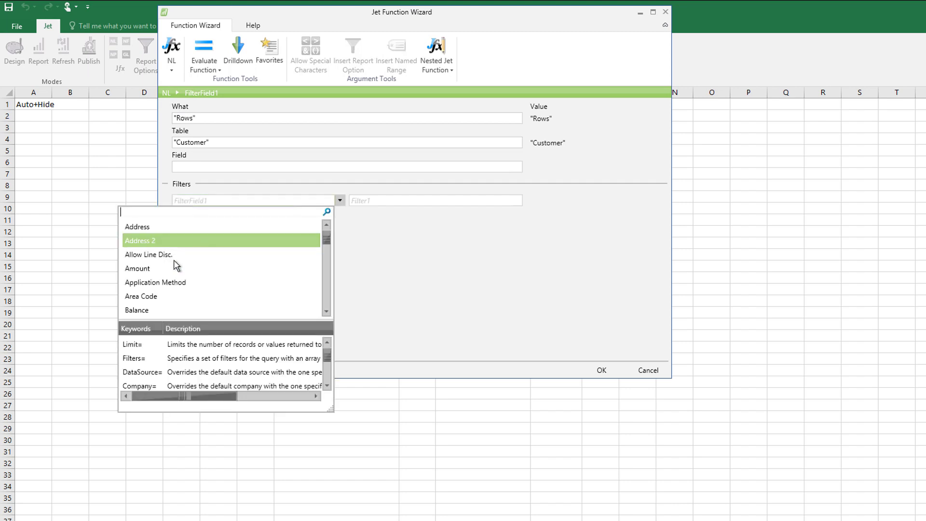
scroll(153, 289, down, 5)
scroll(153, 260, up, 1)
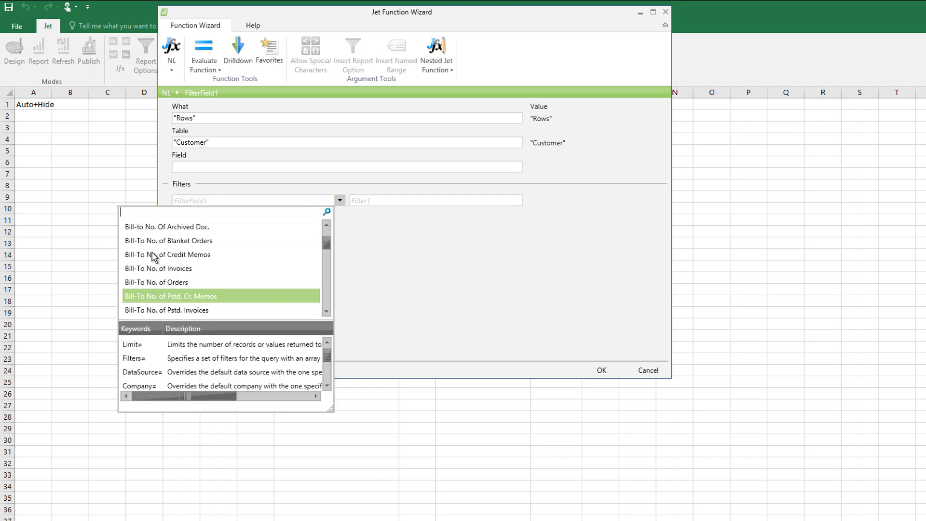
scroll(152, 255, up, 4)
text(b)
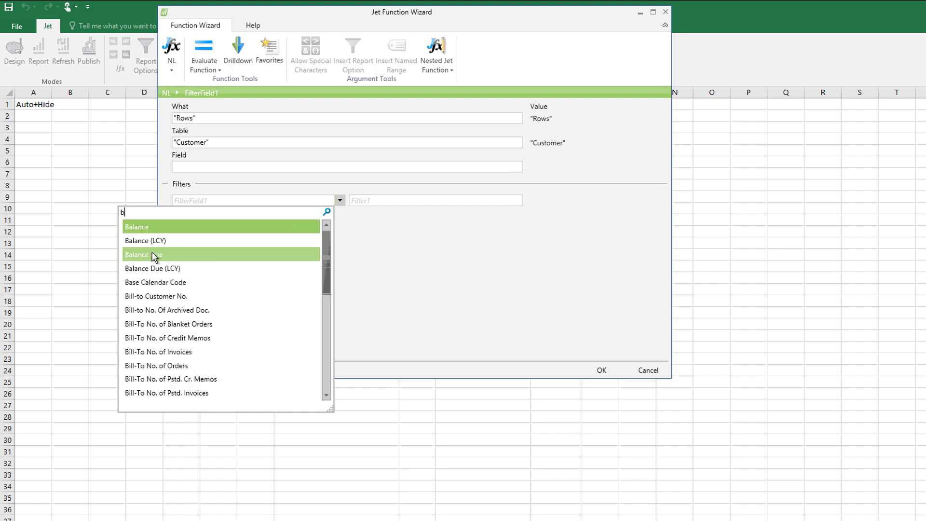
click(147, 241)
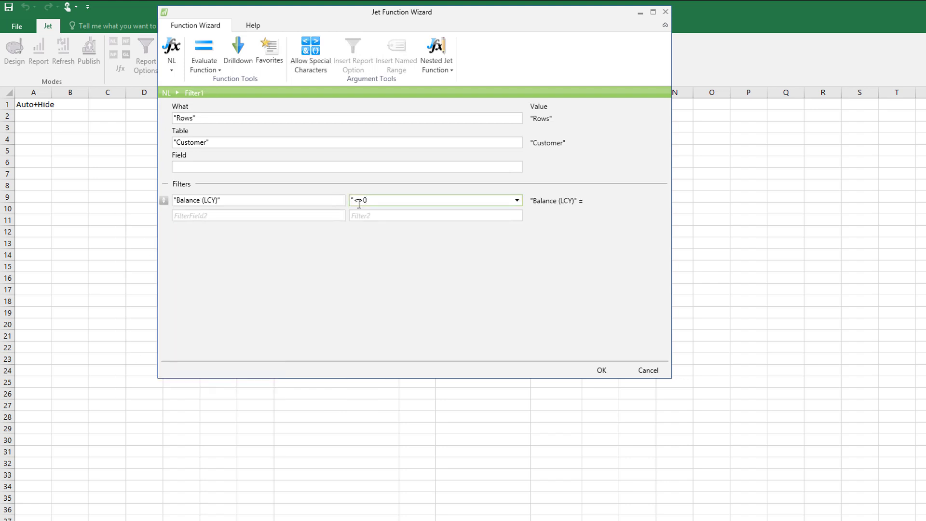
key(Tab)
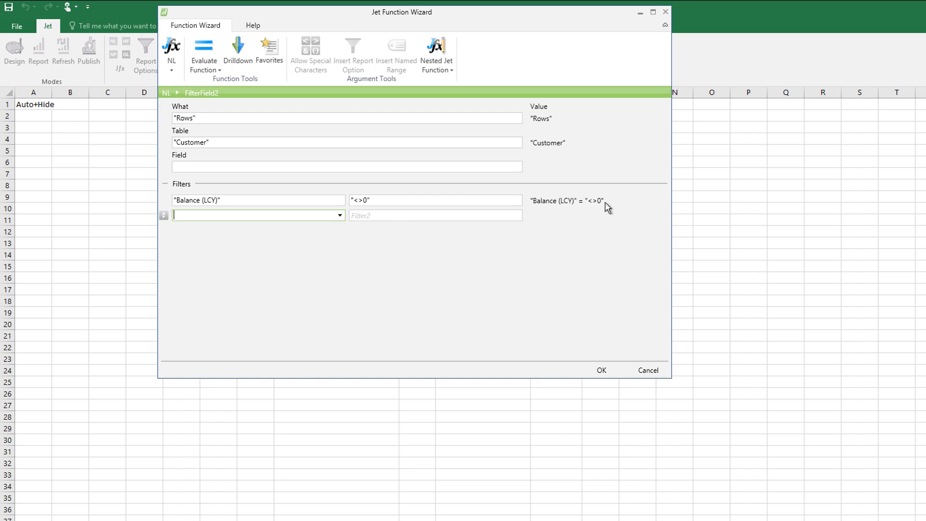
click(610, 372)
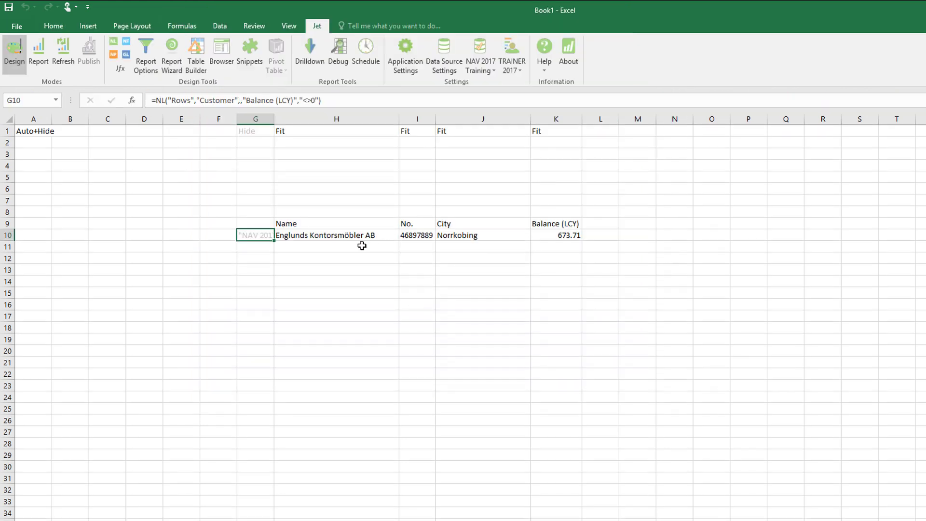
Rerun the report to list the 17 nonzero-balance customers and select The Cannon Group PLC row
click(63, 55)
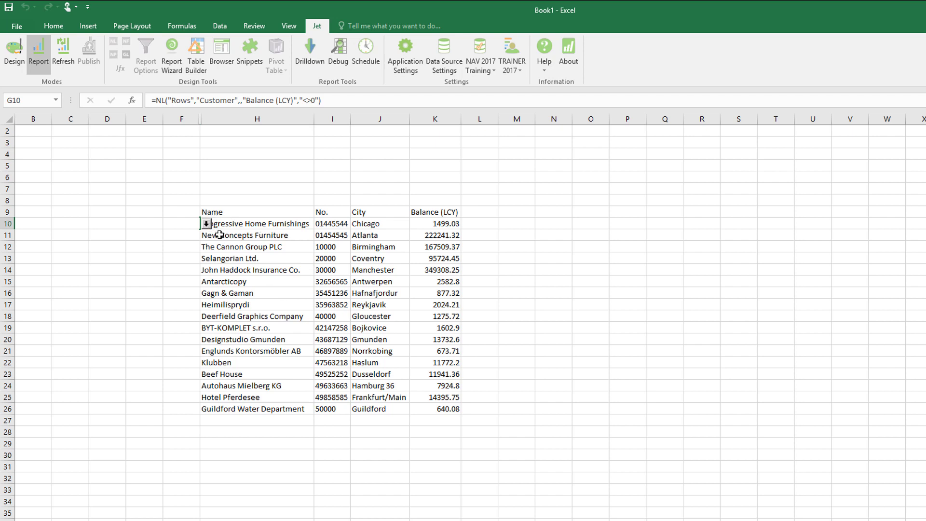
click(219, 235)
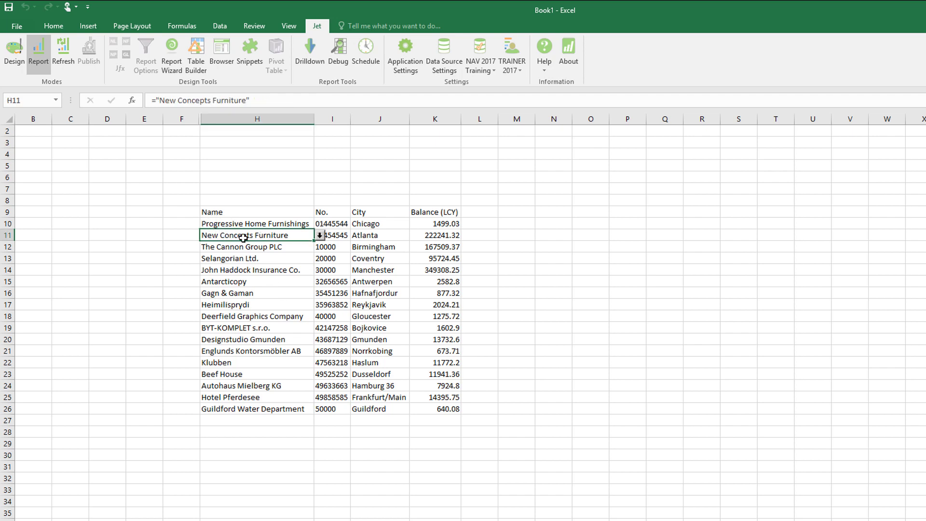
click(302, 246)
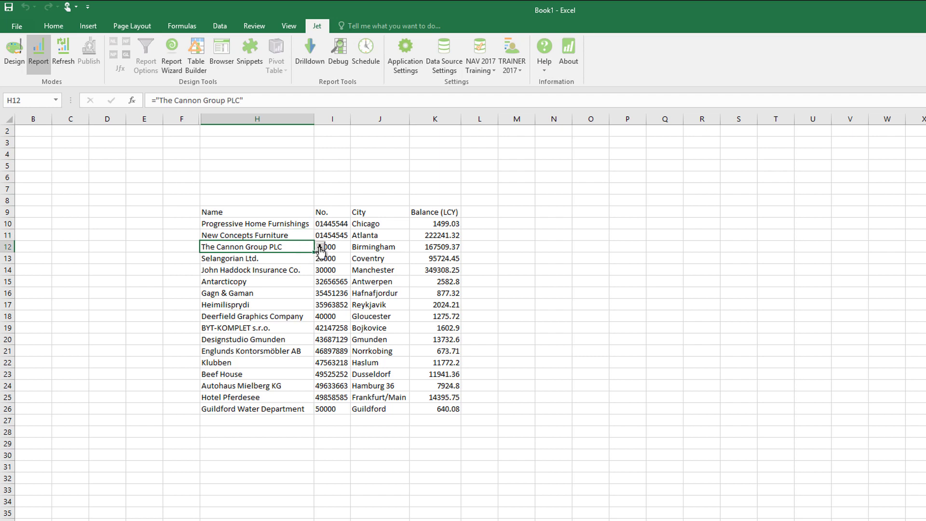
Drill down into The Cannon Group PLC in Dynamics NAV, confirm its 167,509.37 balance, and close
click(320, 248)
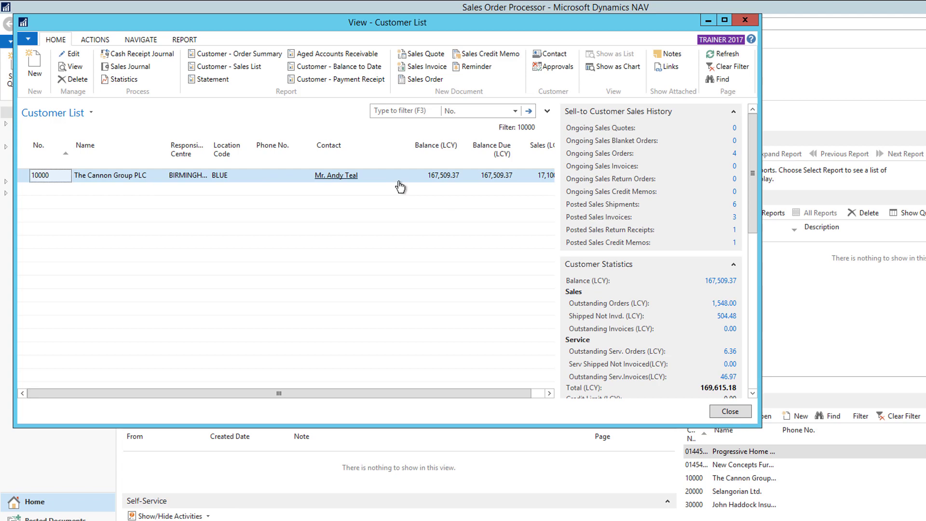
click(722, 415)
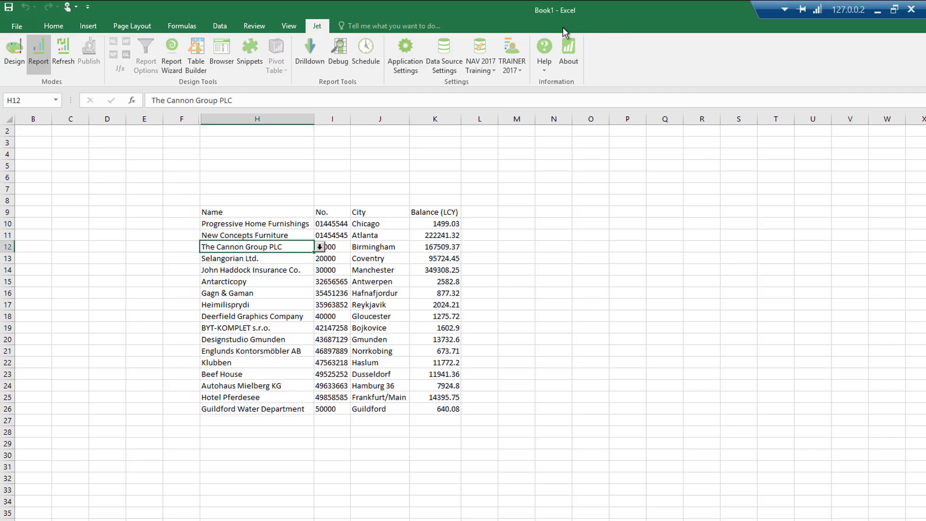
Review the Display and Drilldown pages of Data Source Settings, keeping RTC drilldown, and accept
click(451, 48)
click(215, 174)
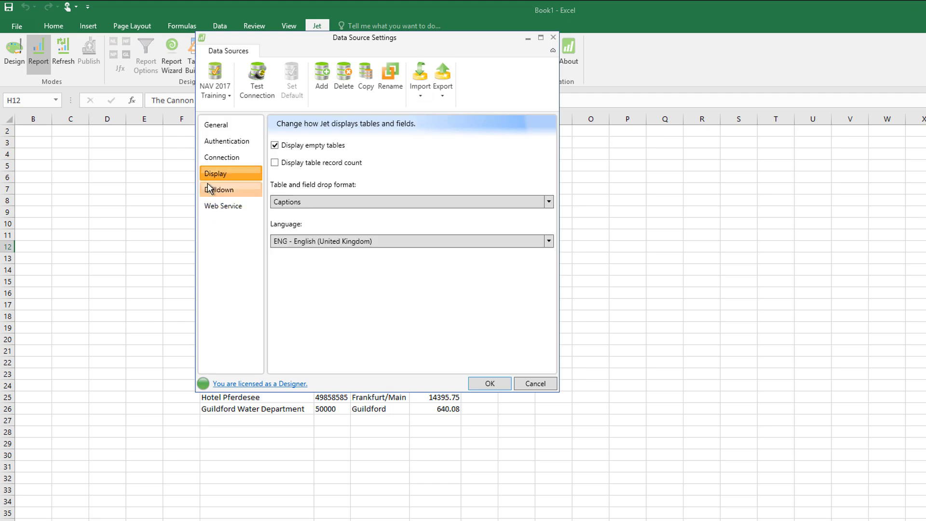
click(210, 190)
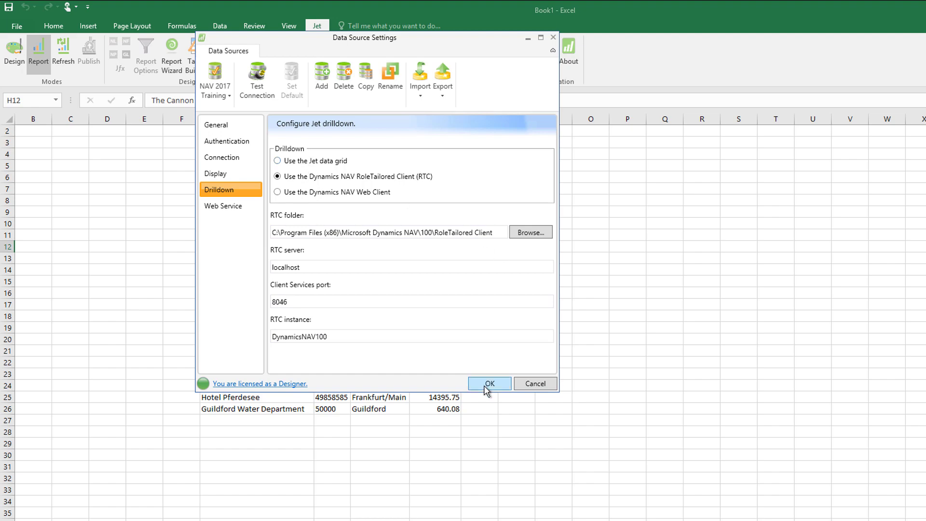
click(526, 383)
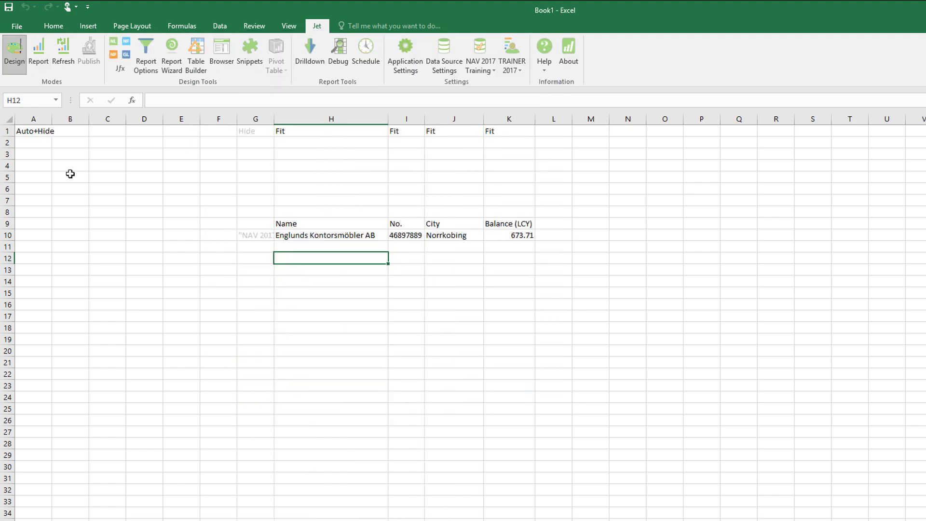
Reopen the Jet Browser and inspect the Customer list formula in G10 and Name formula in H10
click(222, 53)
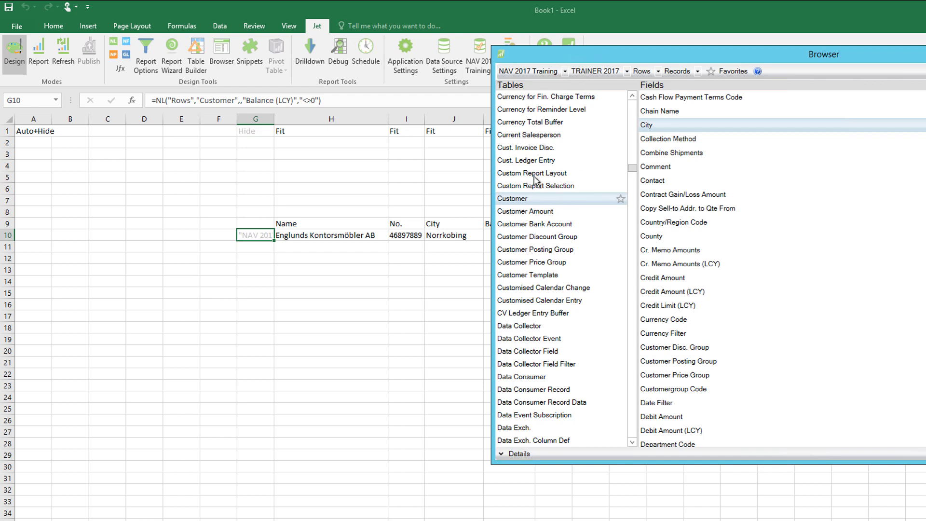
click(255, 237)
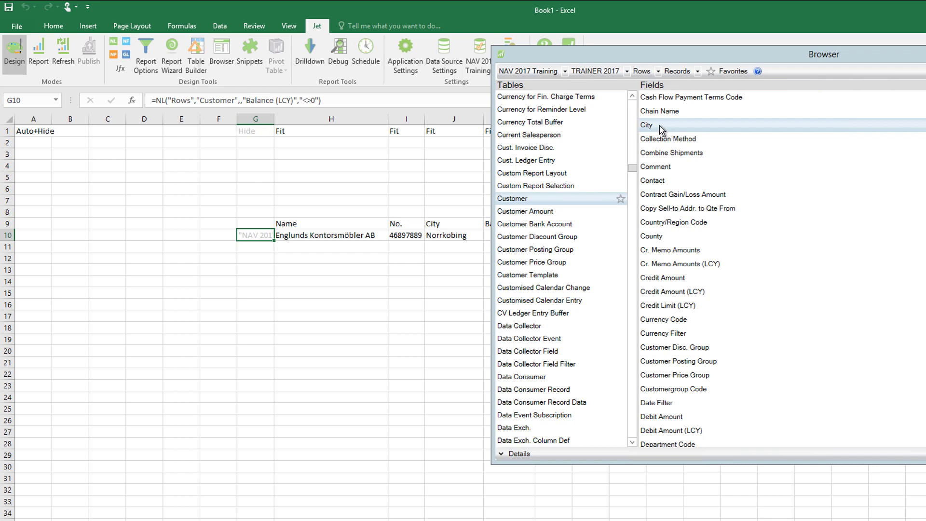
click(321, 236)
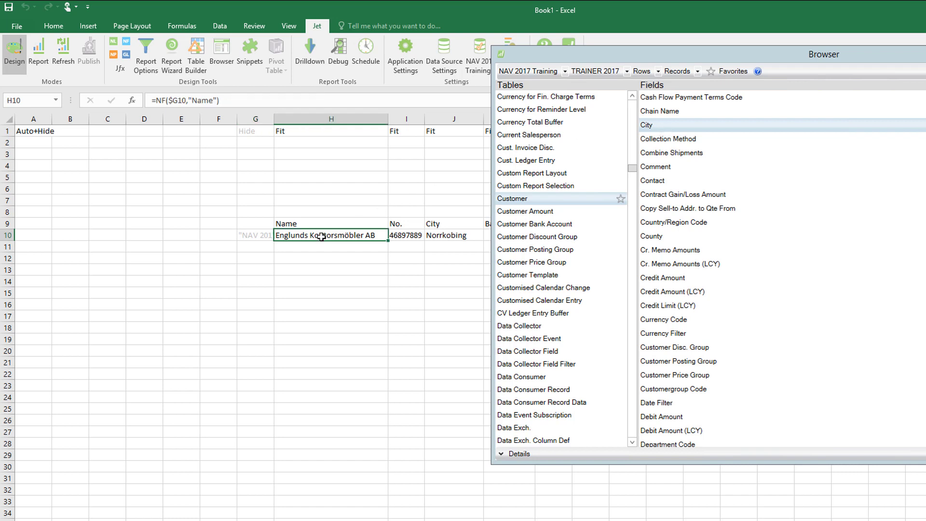